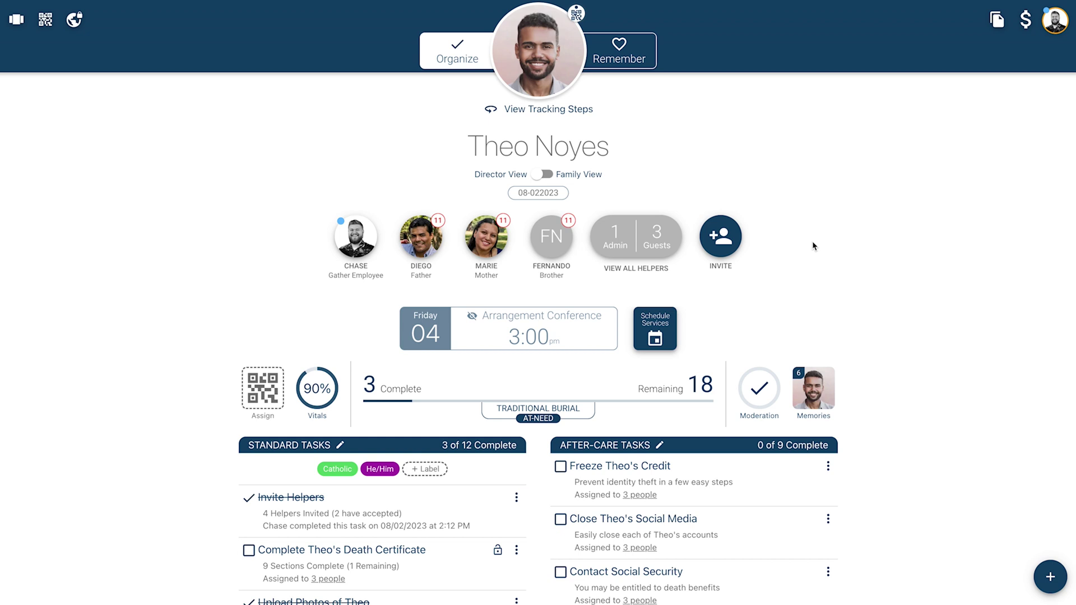
Open the case's full financial statement from its cost summary
{"action": "left_click", "coordinate": [1028, 18]}
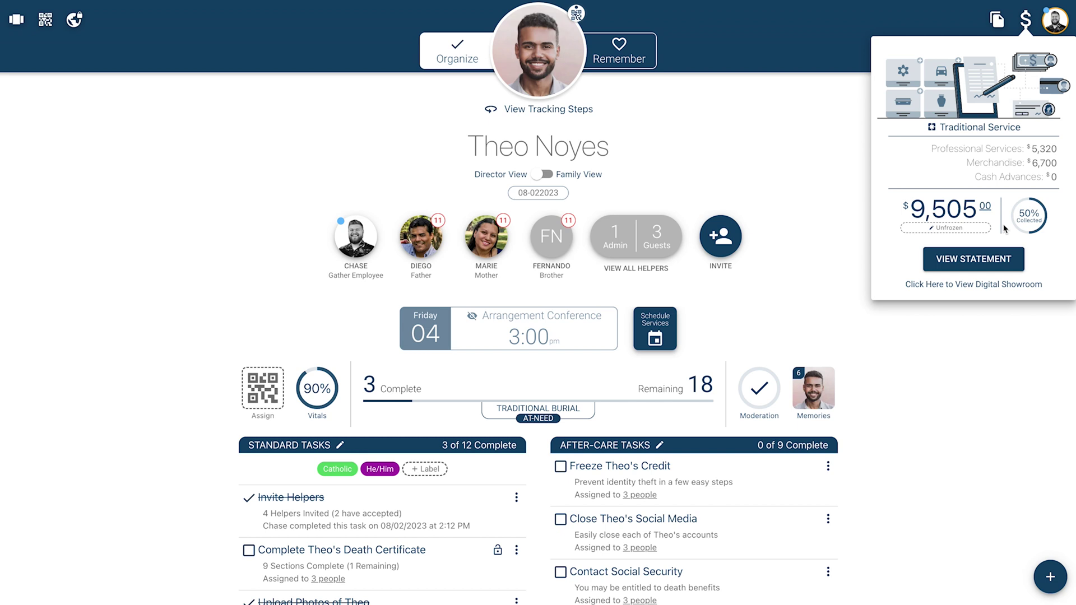
{"action": "left_click", "coordinate": [976, 261]}
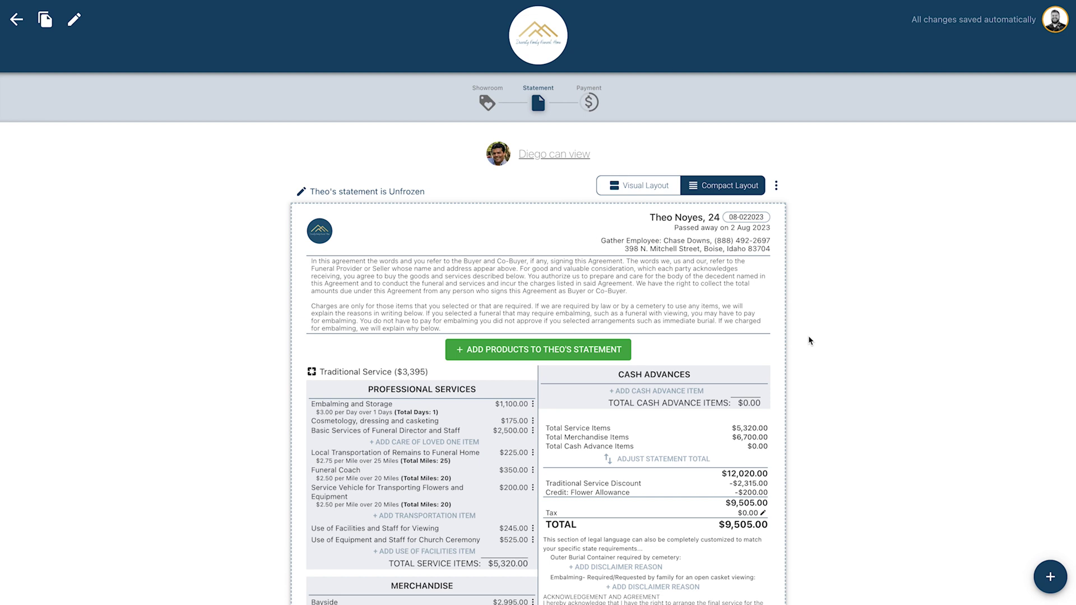
{"action": "scroll", "coordinate": [809, 341], "scroll_direction": "down", "scroll_amount": 1}
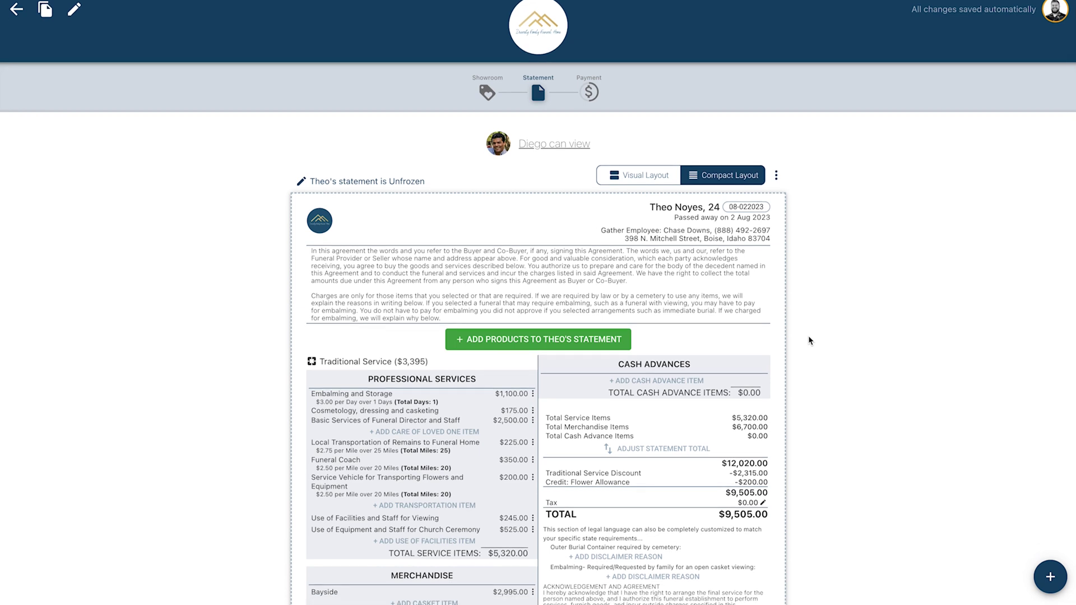
{"action": "scroll", "coordinate": [589, 258], "scroll_direction": "up", "scroll_amount": 1}
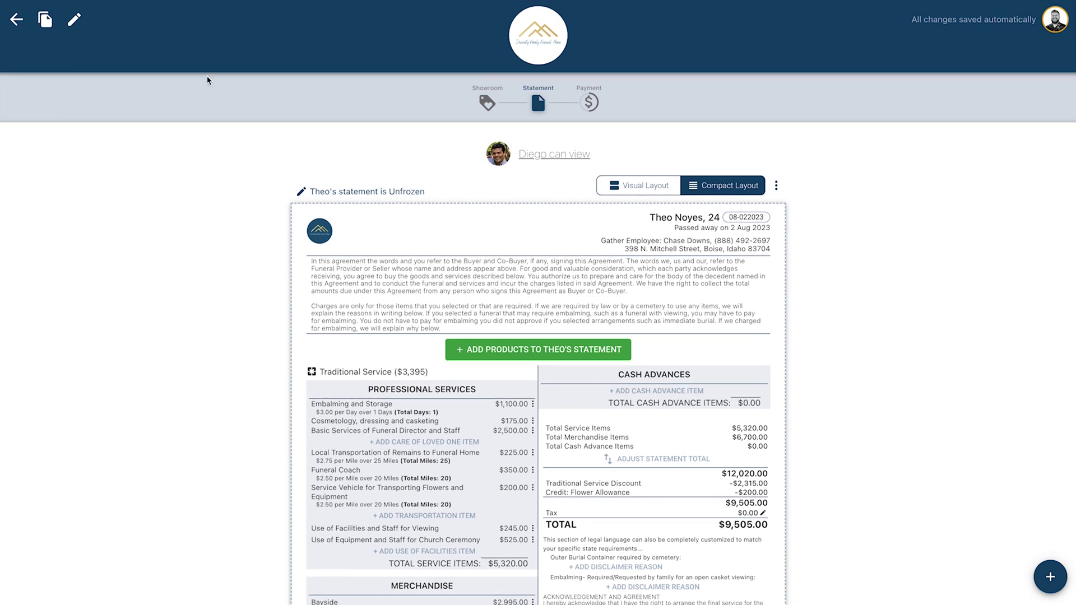
Look over the statement's display, freeze and signing options, and check the case's signature packets
{"action": "left_click", "coordinate": [75, 22]}
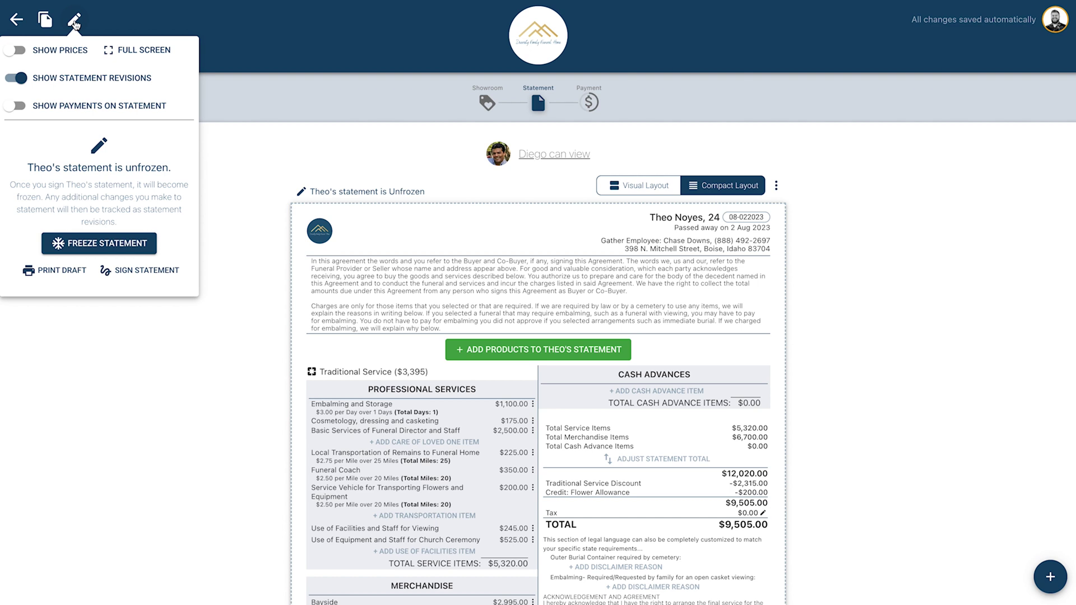
{"action": "left_click", "coordinate": [108, 307]}
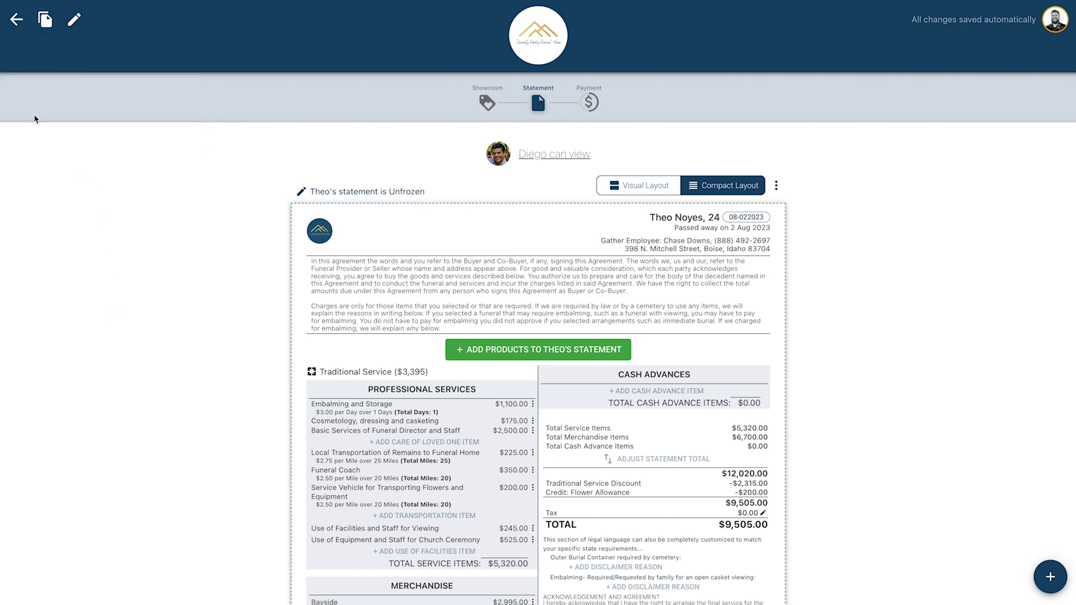
{"action": "left_click", "coordinate": [14, 24]}
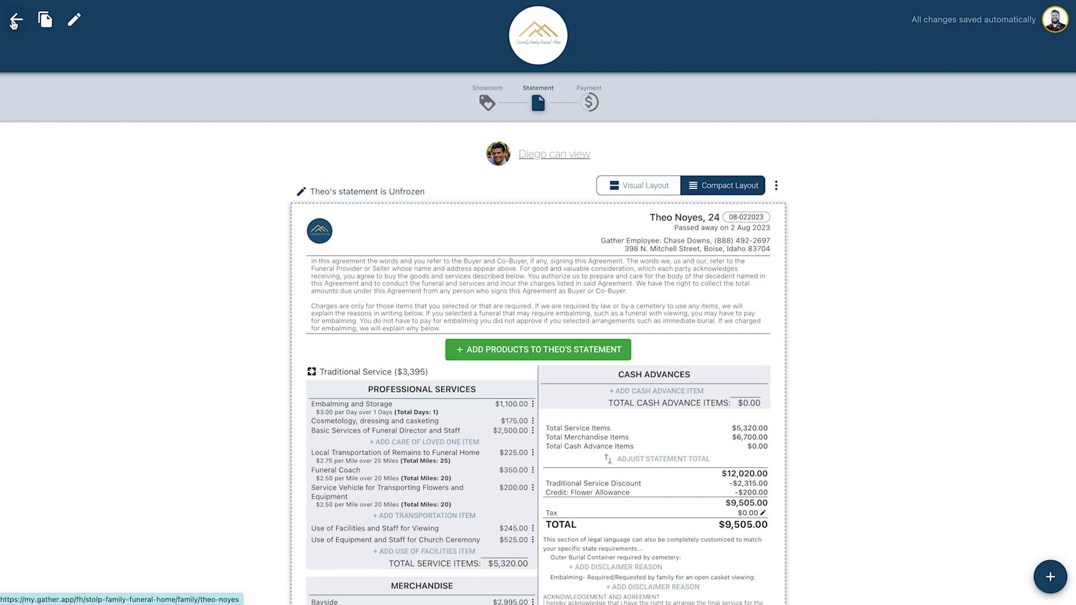
{"action": "left_click", "coordinate": [45, 20]}
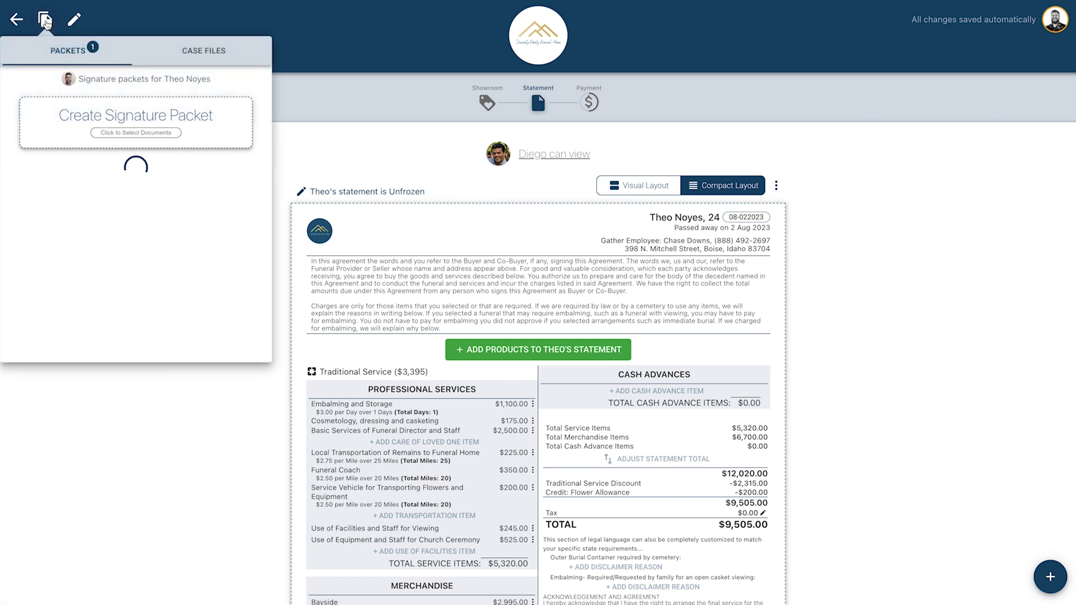
{"action": "left_click", "coordinate": [145, 400]}
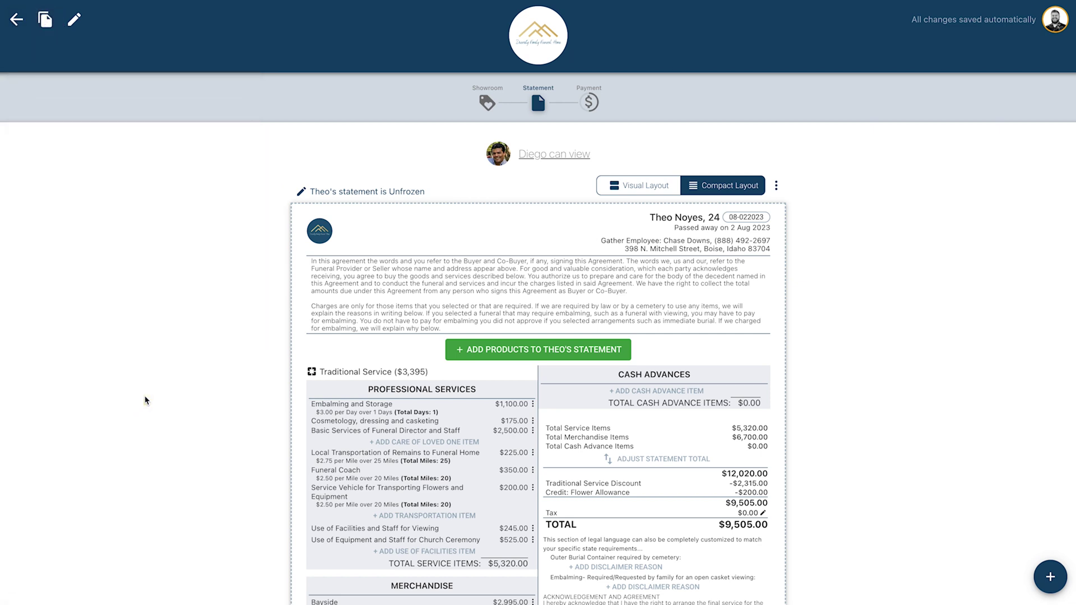
View the case's Showroom and Payment stages and return to the Statement stage
{"action": "left_click", "coordinate": [485, 103]}
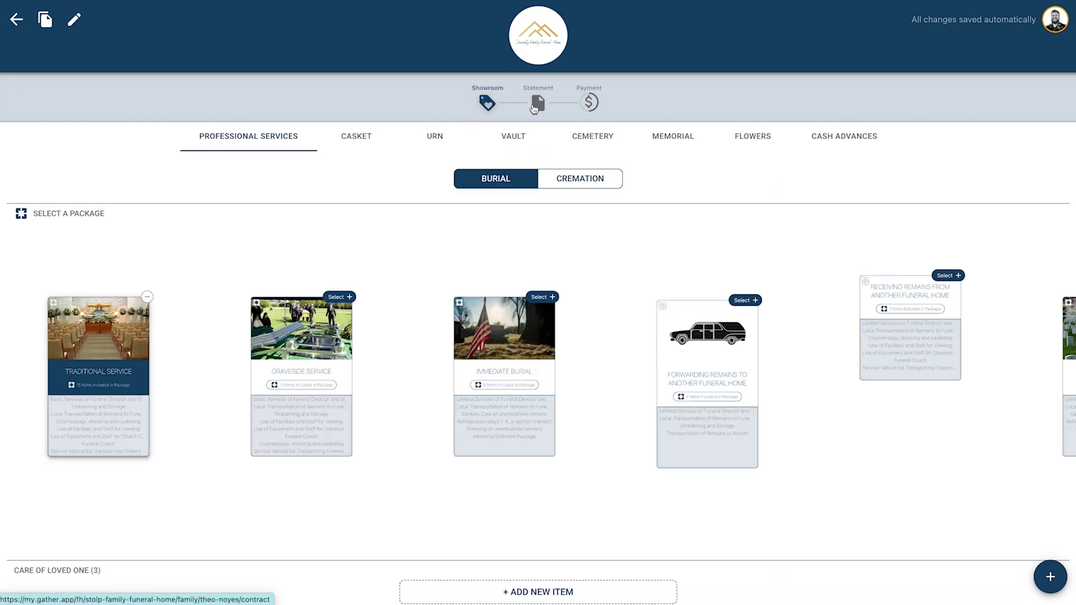
{"action": "left_click", "coordinate": [536, 106]}
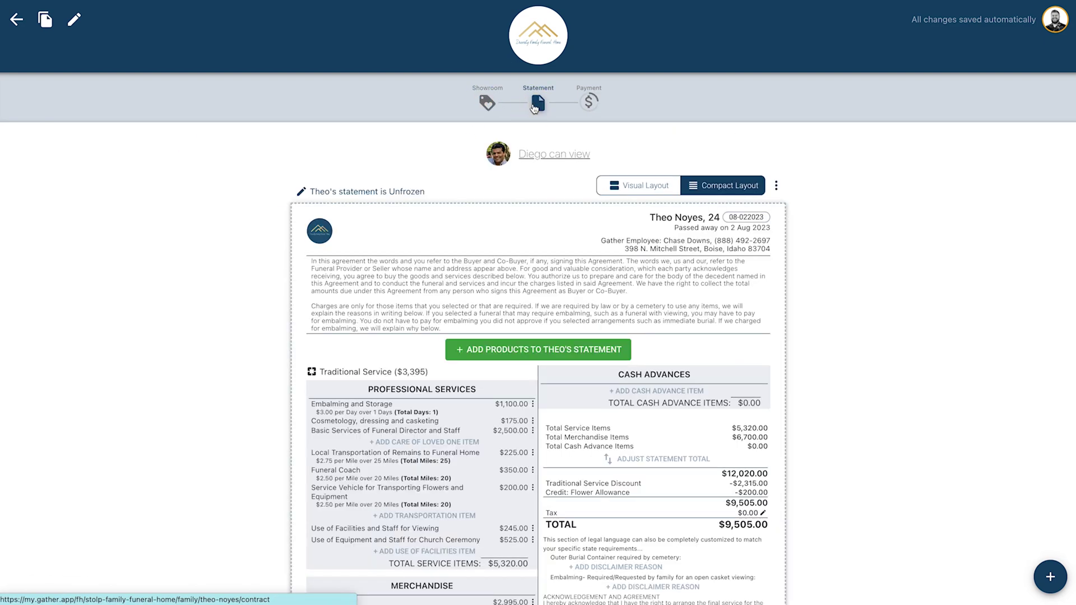
{"action": "left_click", "coordinate": [591, 105]}
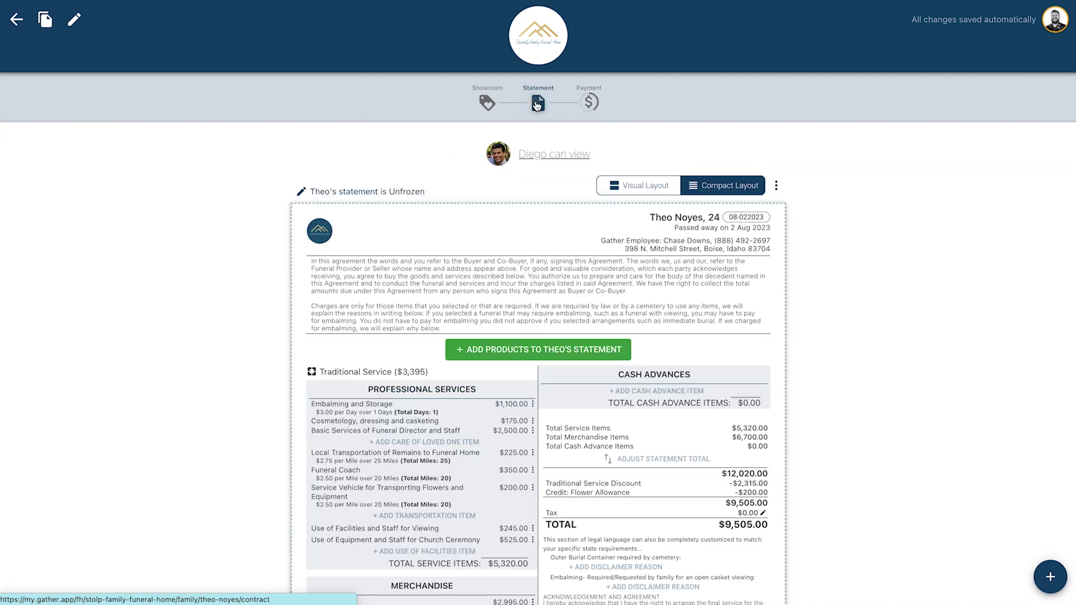
{"action": "left_click", "coordinate": [537, 104]}
Save the statement's visibility assignment with only the father selected as a viewer
{"action": "left_click", "coordinate": [533, 162]}
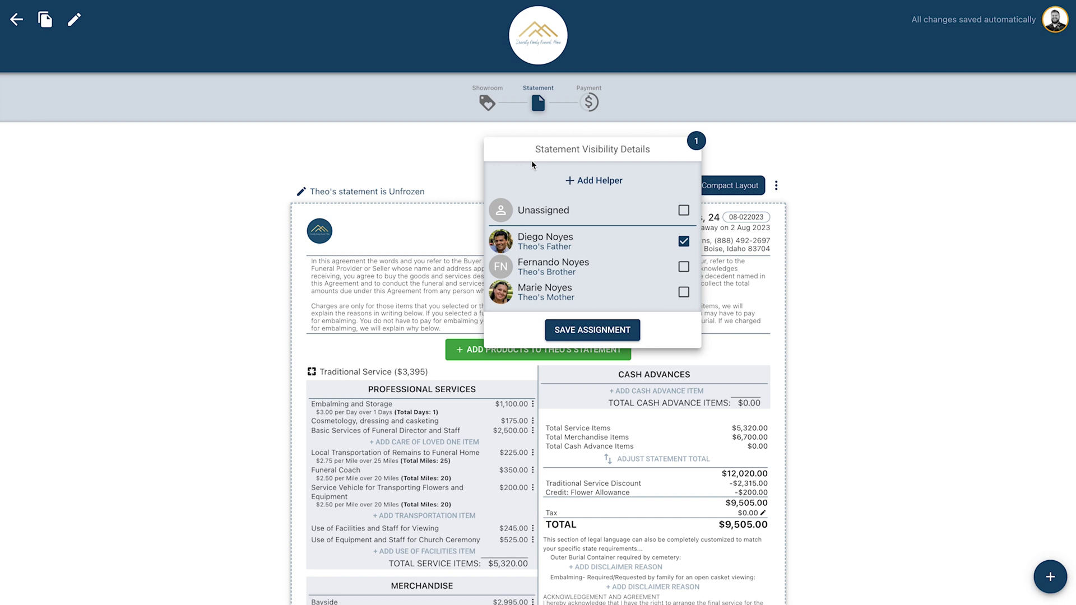
{"action": "left_click", "coordinate": [591, 332]}
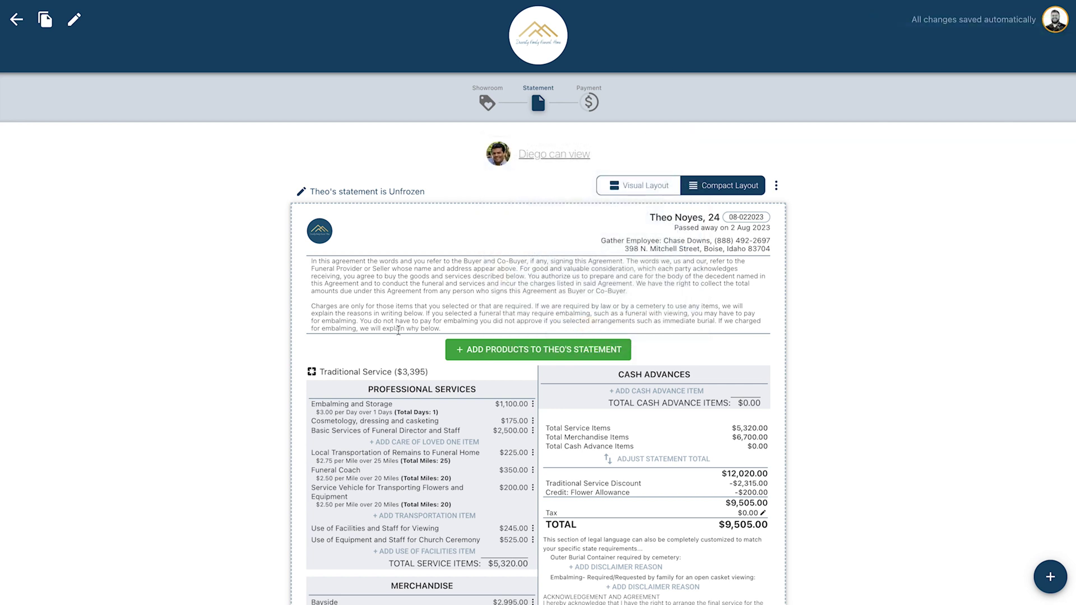
View the confirmation for freezing the statement and dismiss it without freezing
{"action": "left_click", "coordinate": [371, 191]}
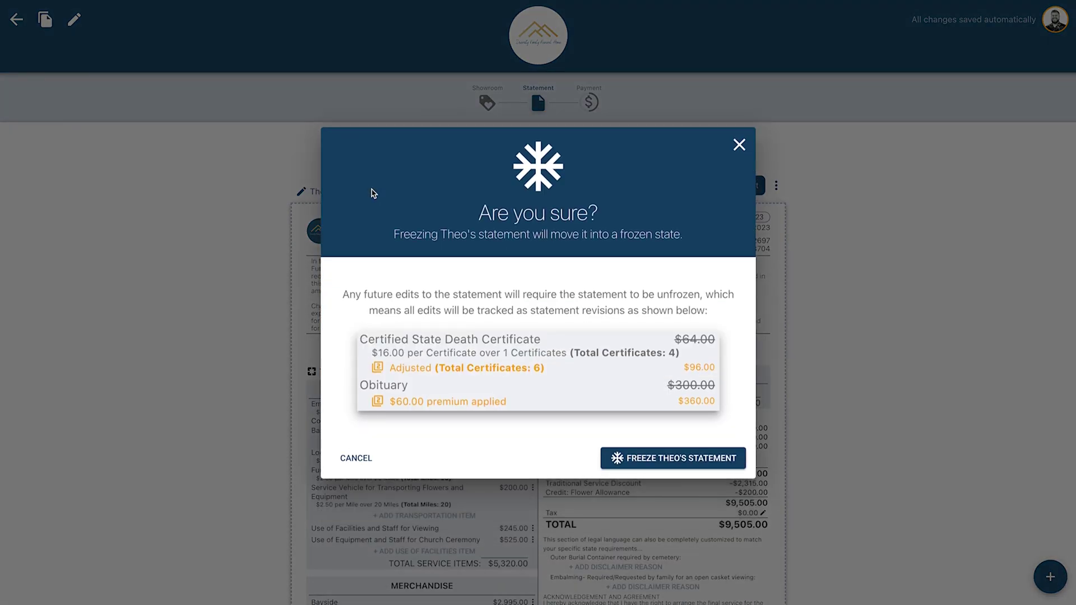
{"action": "left_click", "coordinate": [739, 145]}
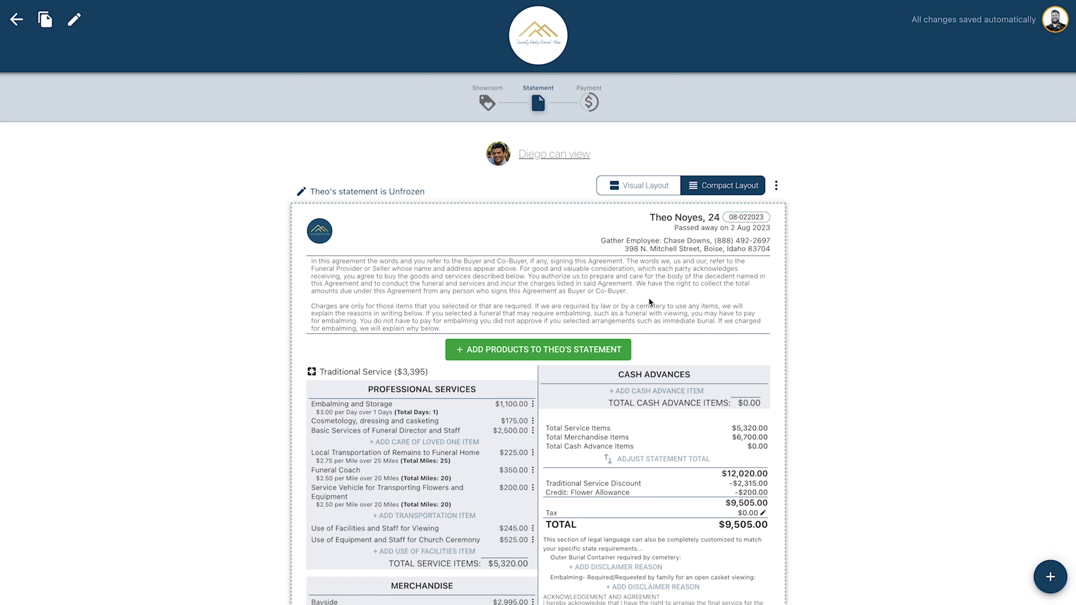
Preview the statement in Visual Layout and return it to Compact Layout
{"action": "left_click", "coordinate": [658, 192]}
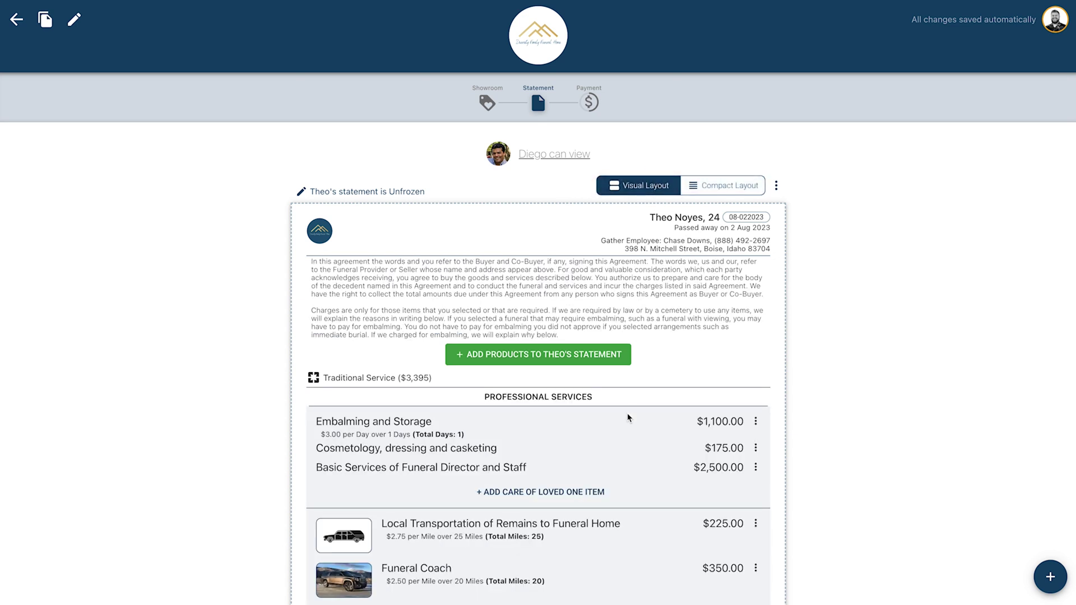
{"action": "scroll", "coordinate": [628, 412], "scroll_direction": "down", "scroll_amount": 3}
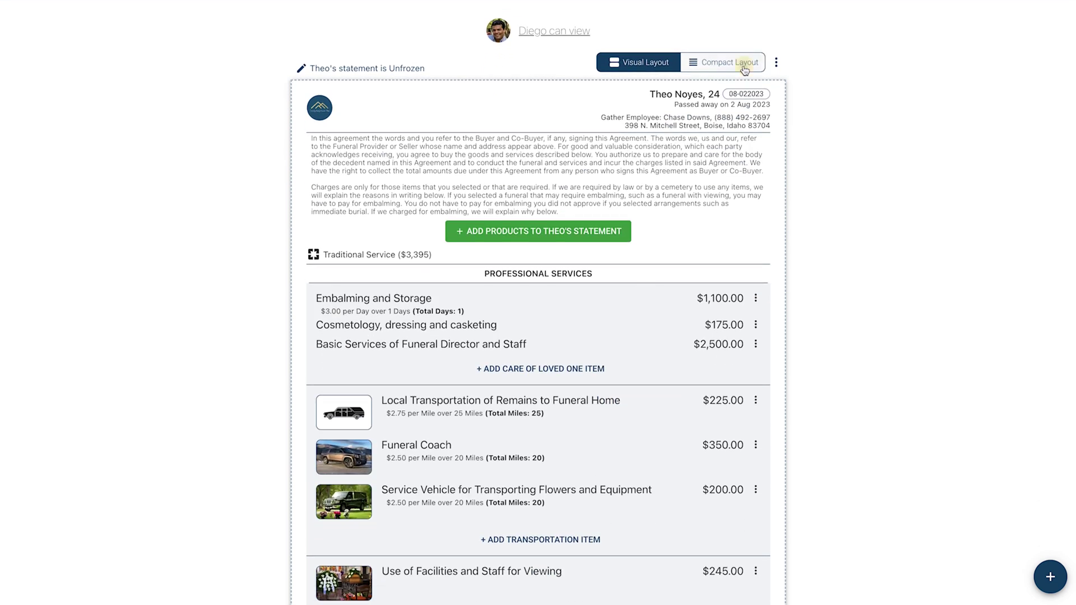
{"action": "left_click", "coordinate": [745, 71]}
{"action": "scroll", "coordinate": [706, 209], "scroll_direction": "up", "scroll_amount": 1}
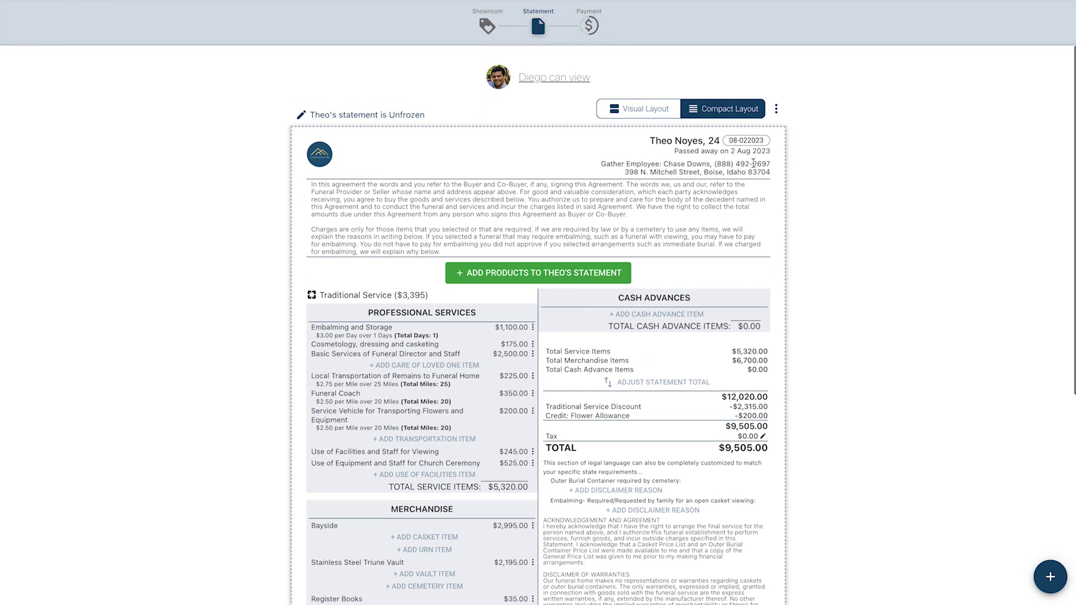
Review the actions available for the whole statement, and examine its header, logo, introductory agreement text and itemized body
{"action": "left_click", "coordinate": [778, 109]}
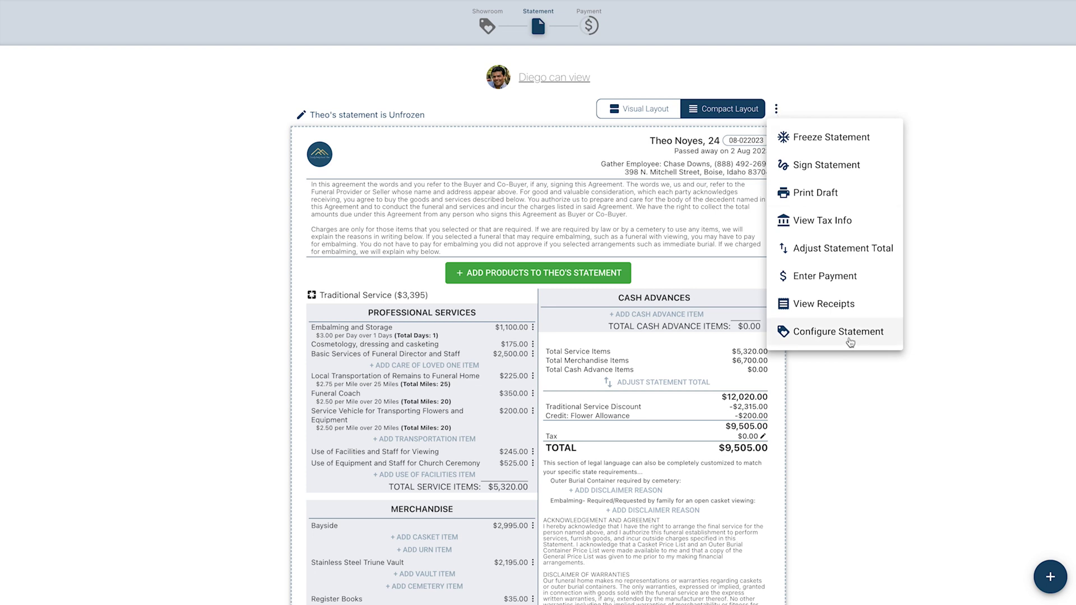
{"action": "left_click", "coordinate": [859, 396]}
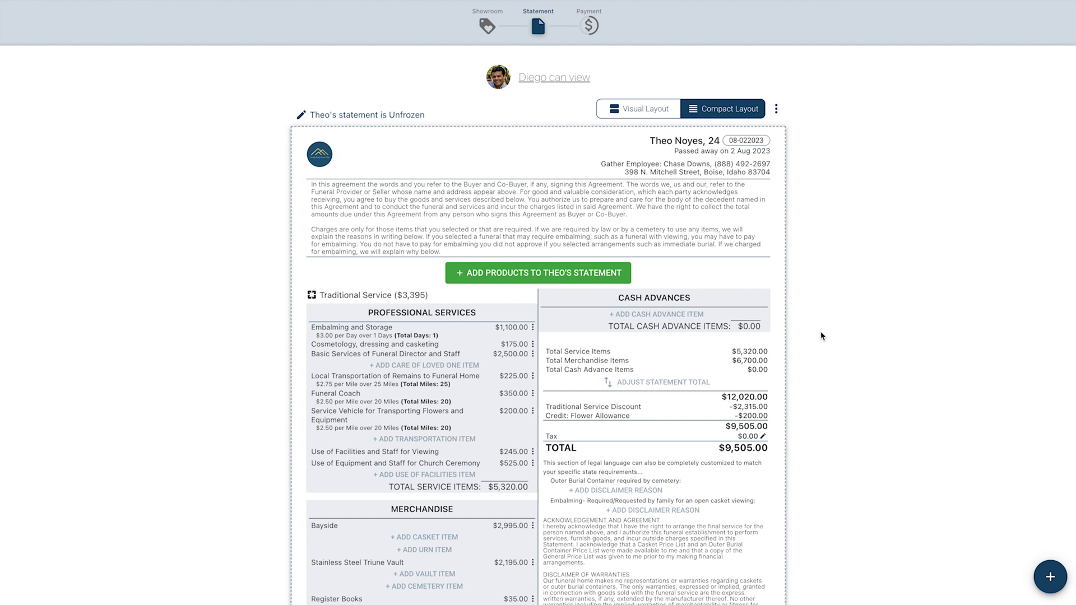
{"action": "left_click", "coordinate": [701, 145]}
{"action": "left_click", "coordinate": [324, 158]}
{"action": "scroll", "coordinate": [393, 214], "scroll_direction": "down", "scroll_amount": 1}
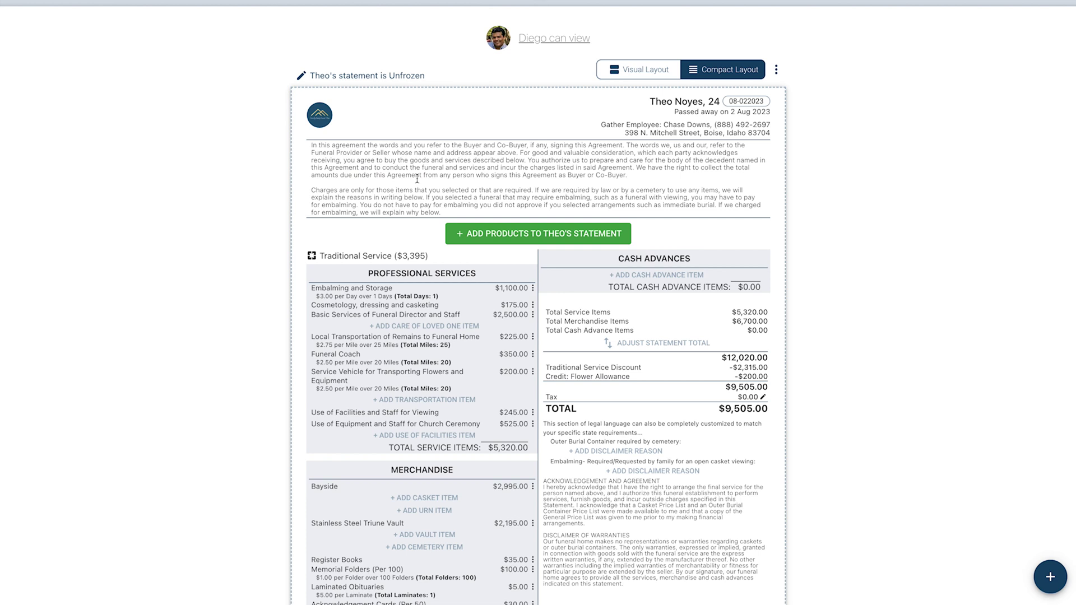
{"action": "scroll", "coordinate": [417, 180], "scroll_direction": "down", "scroll_amount": 1}
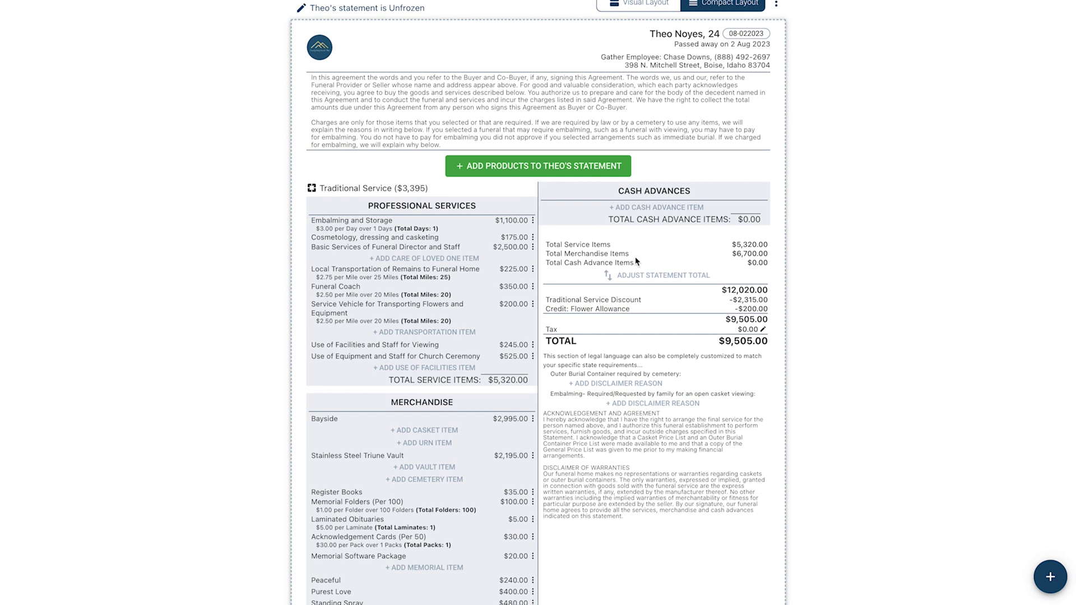
{"action": "scroll", "coordinate": [635, 259], "scroll_direction": "up", "scroll_amount": 1}
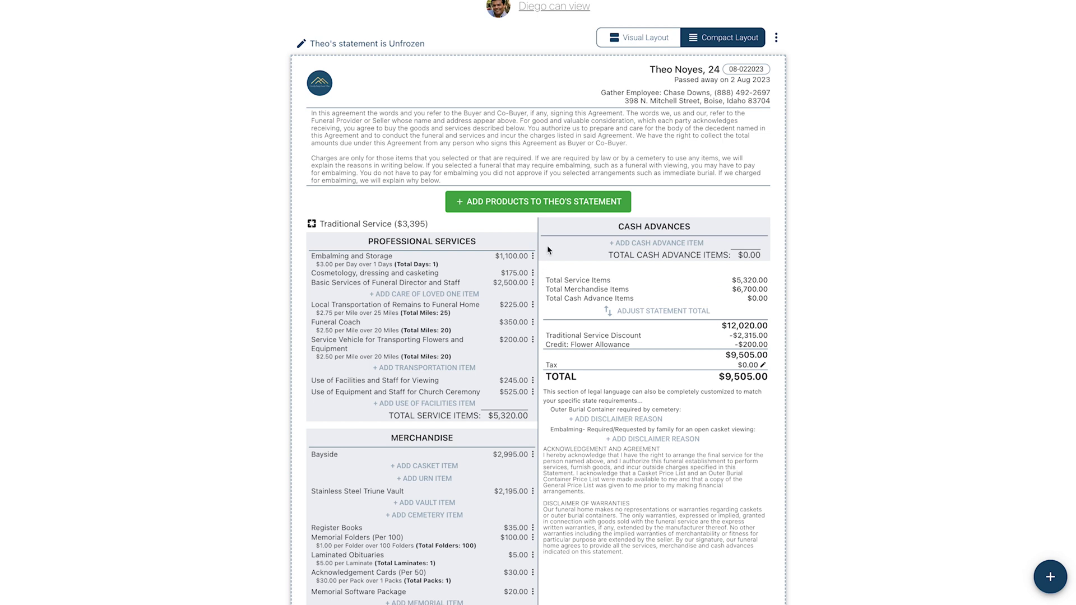
Look at the list of products that can be added and the one-time product form, and close both without adding anything
{"action": "left_click", "coordinate": [529, 202]}
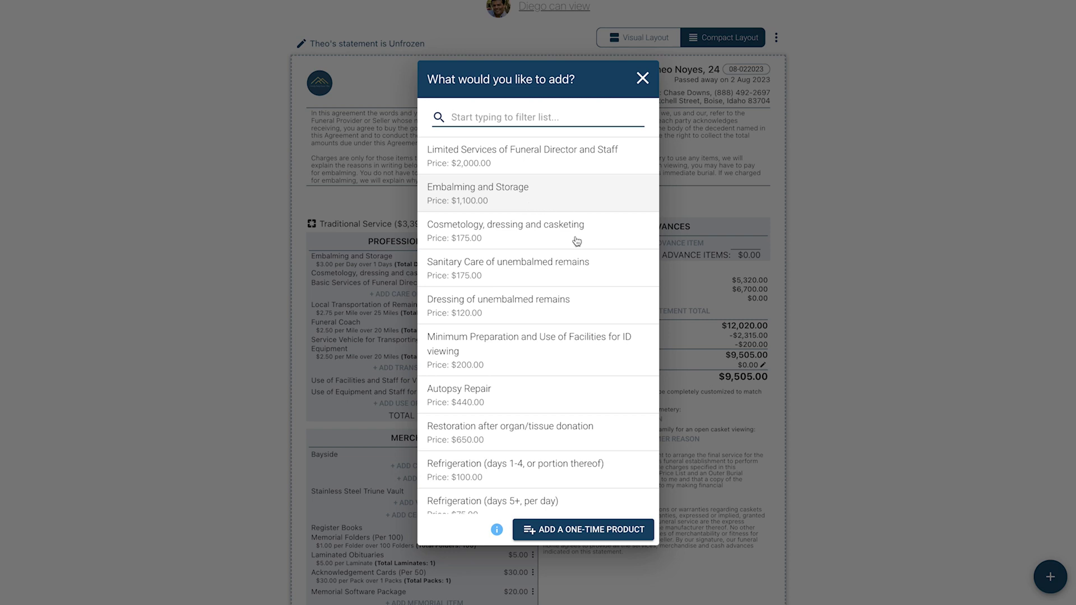
{"action": "left_click", "coordinate": [575, 530]}
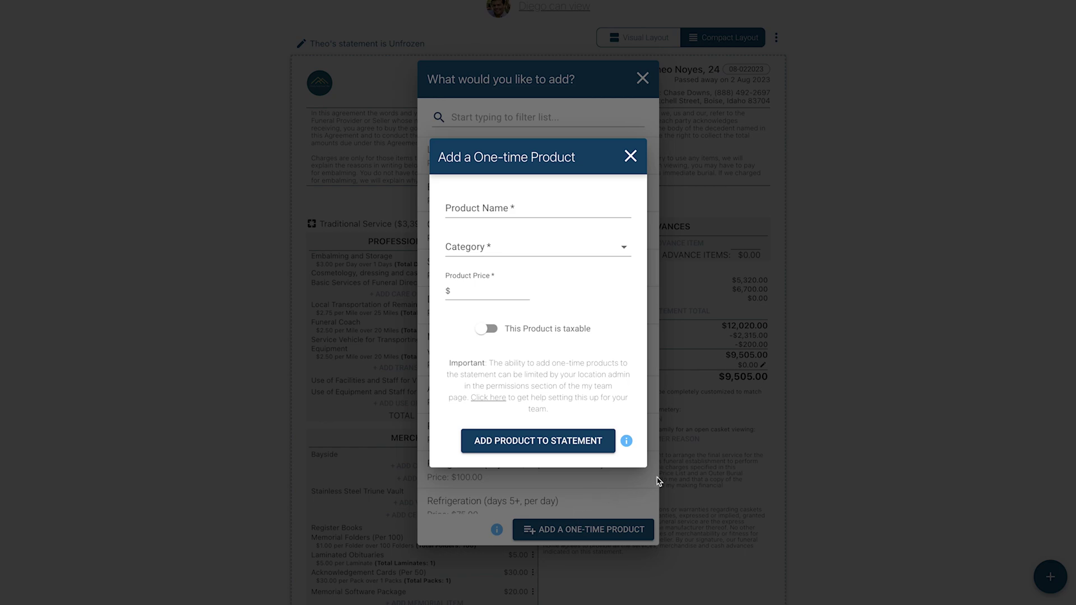
{"action": "left_click", "coordinate": [630, 156]}
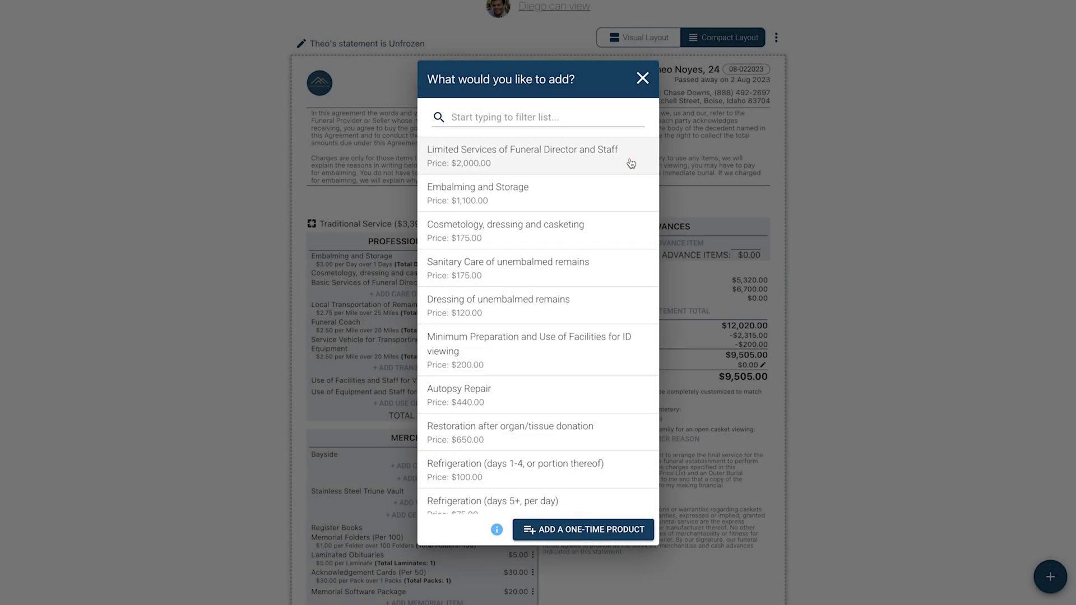
{"action": "left_click", "coordinate": [642, 83]}
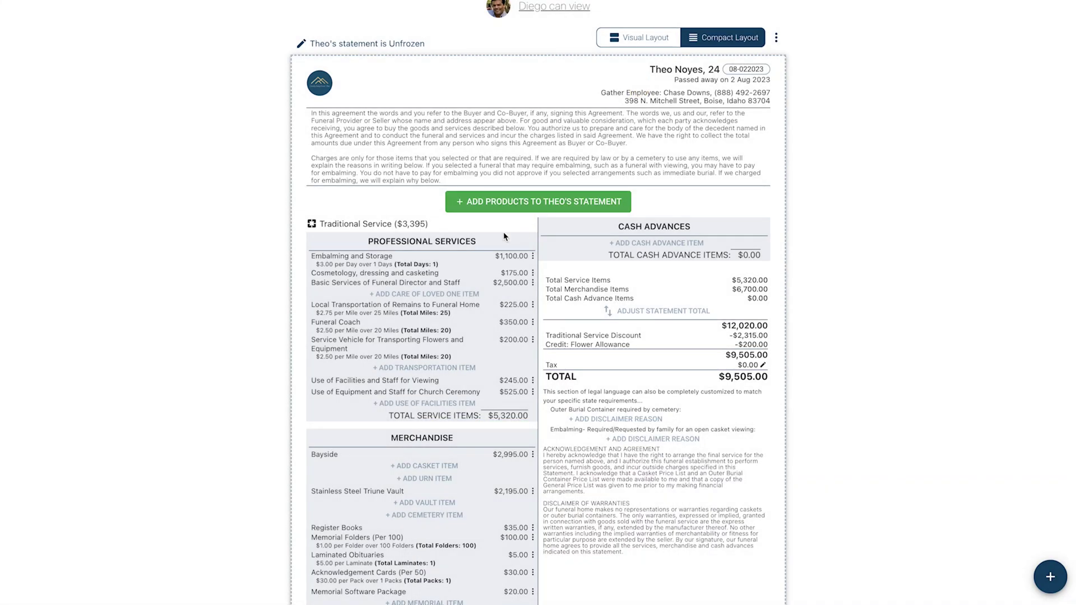
Examine the professional services, merchandise and cash advances sections, and view the item actions for Basic Services of Funeral Director and Staff
{"action": "scroll", "coordinate": [463, 242], "scroll_direction": "down", "scroll_amount": 1}
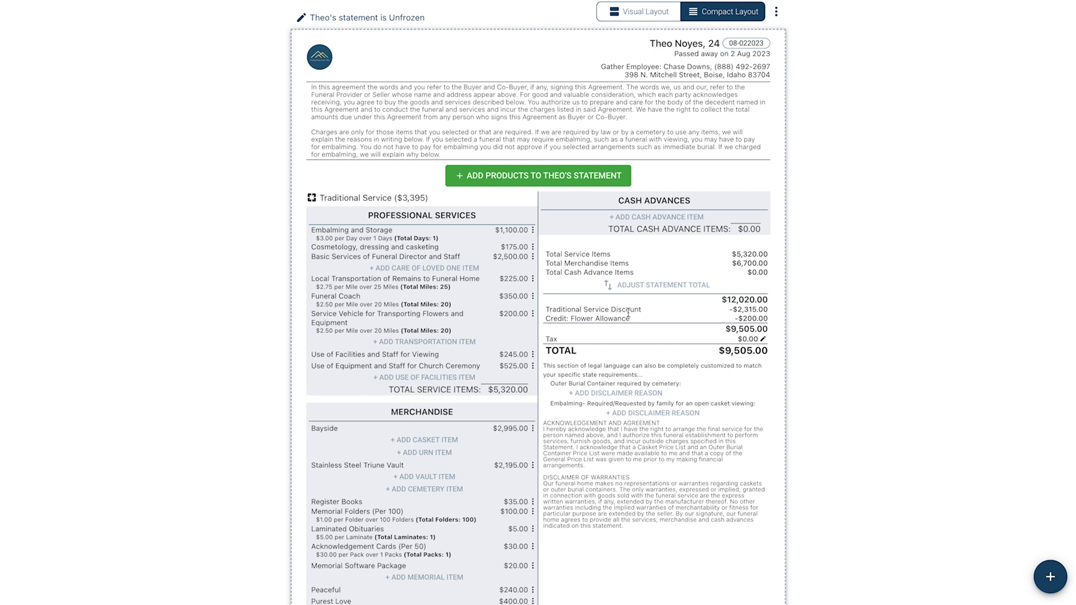
{"action": "left_click", "coordinate": [472, 224]}
{"action": "left_click", "coordinate": [448, 412]}
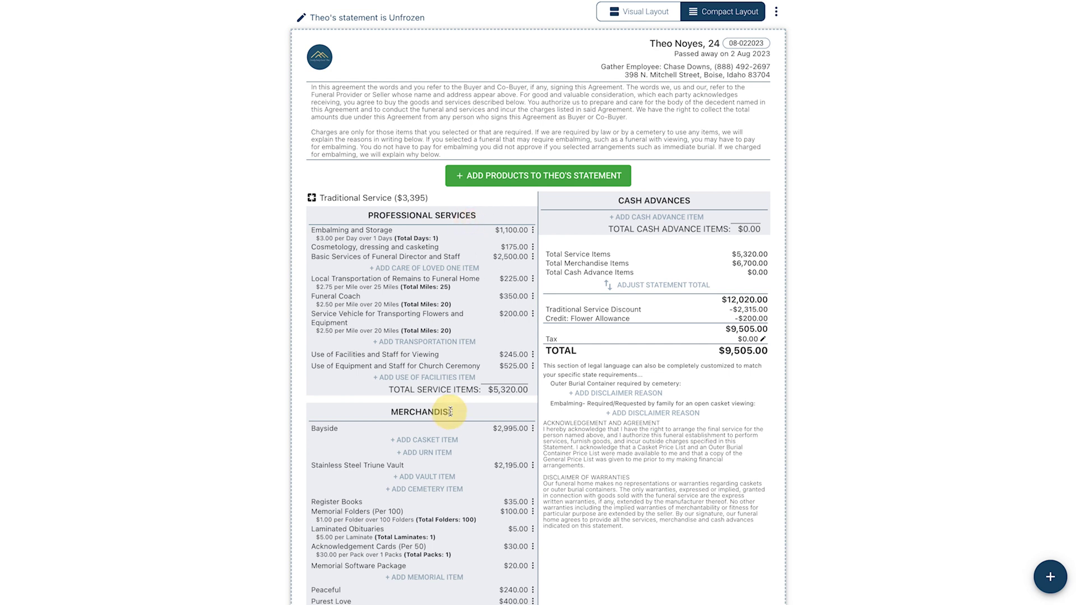
{"action": "left_click", "coordinate": [650, 200]}
{"action": "left_click", "coordinate": [533, 257]}
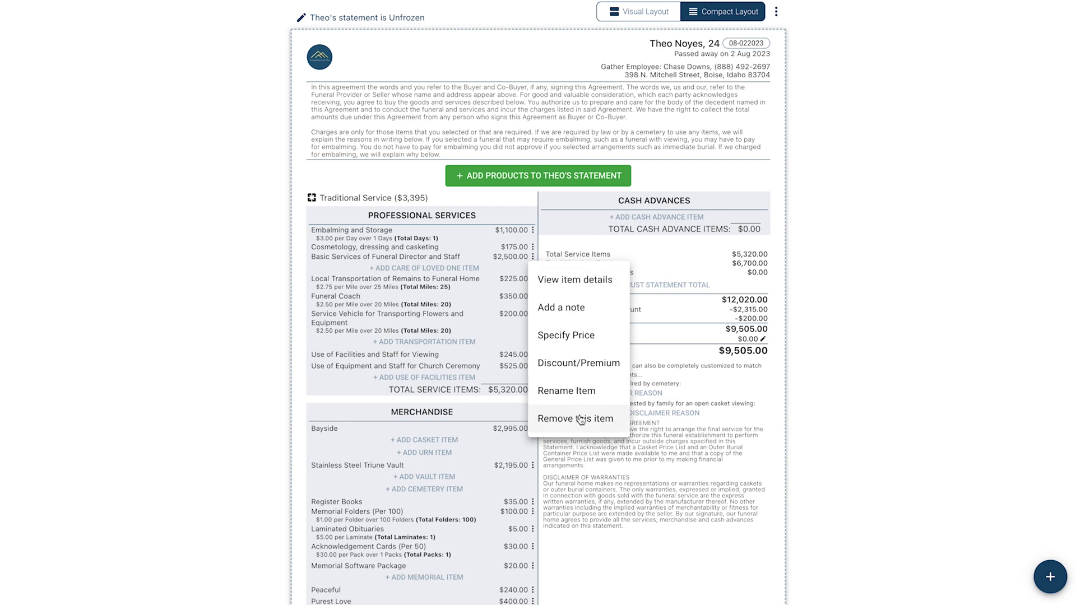
{"action": "left_click", "coordinate": [618, 479]}
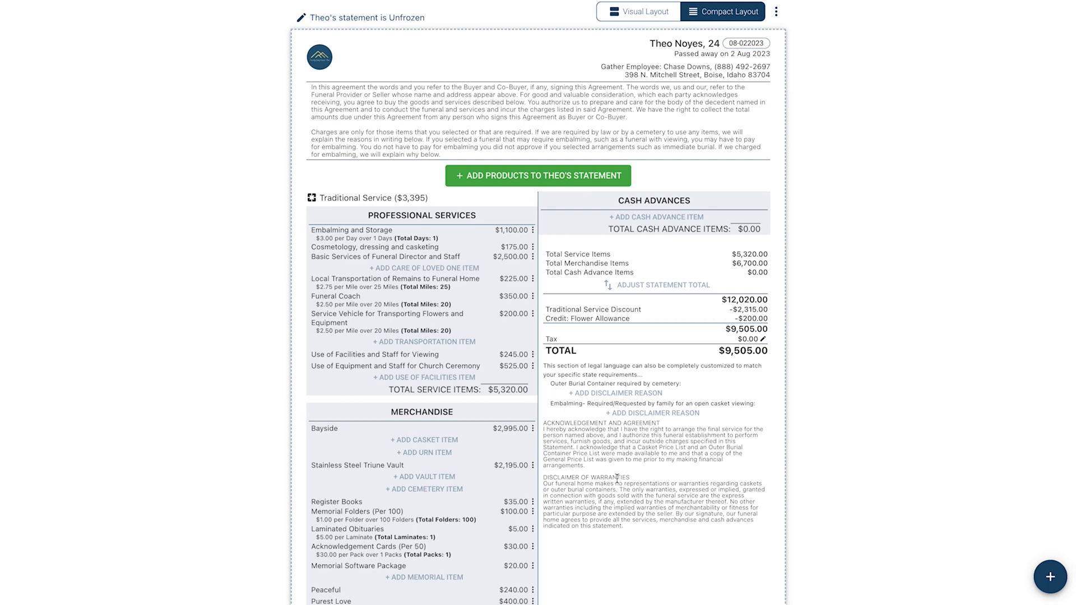
Compare the statement-level and item-level tax options in the tax information and close it without saving
{"action": "left_click", "coordinate": [764, 340]}
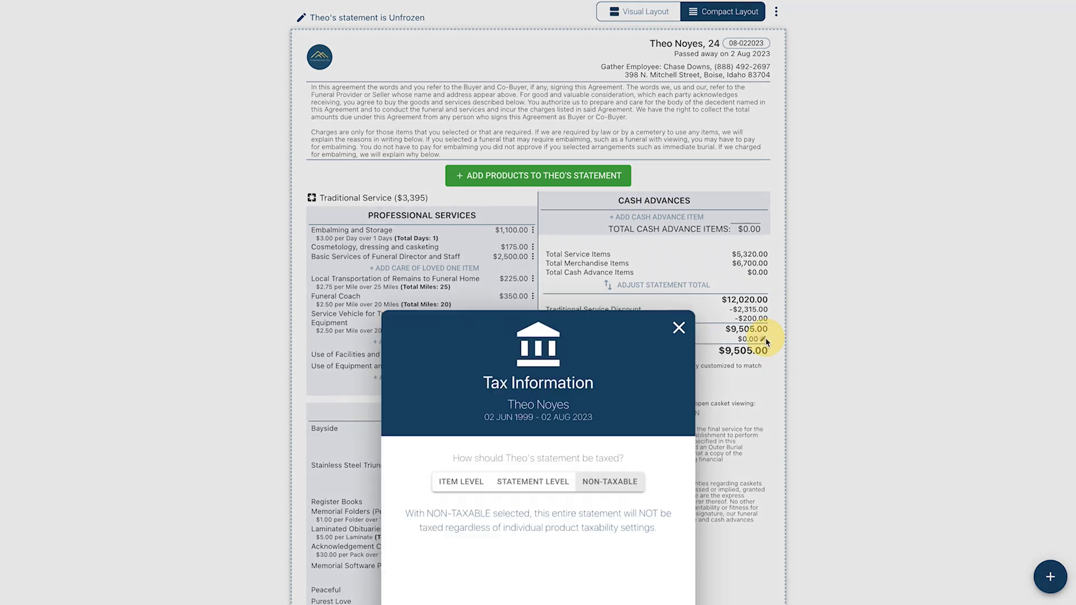
{"action": "left_click", "coordinate": [532, 200]}
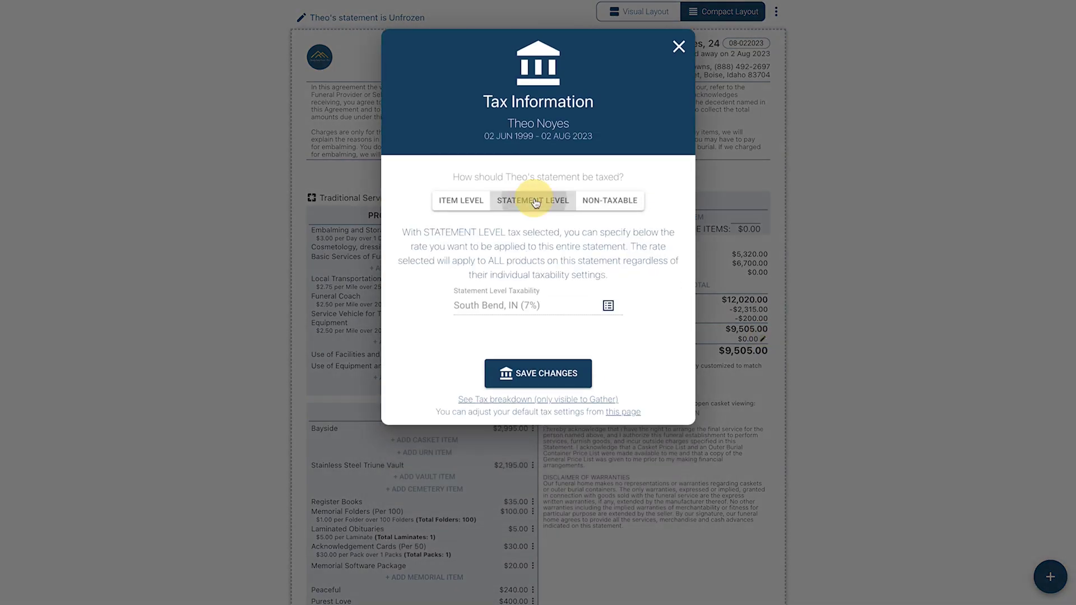
{"action": "left_click", "coordinate": [473, 201]}
{"action": "left_click", "coordinate": [678, 47]}
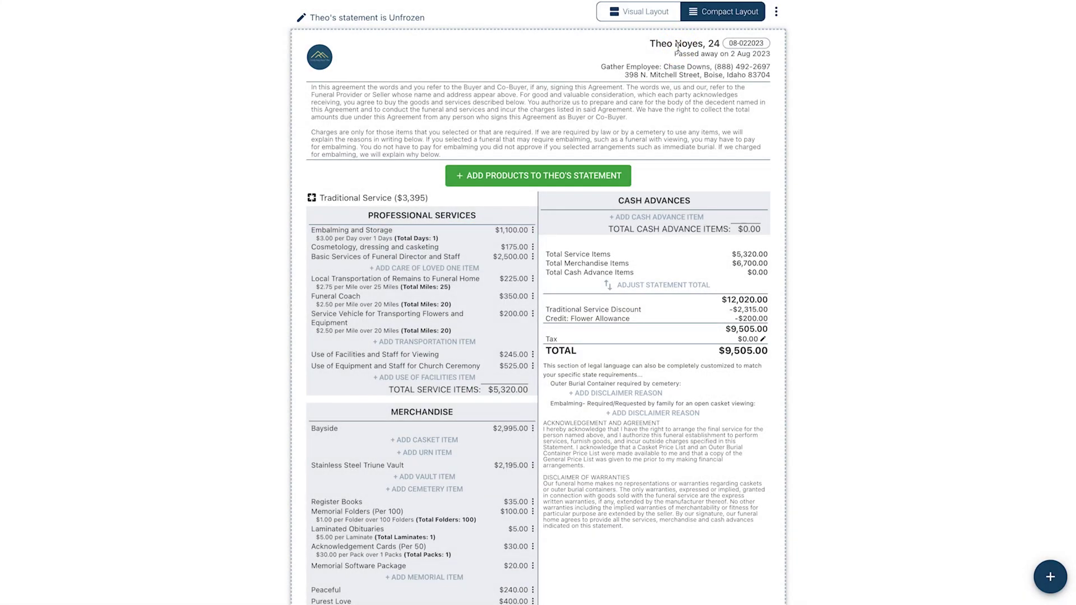
Look over the statement's totals and the discount and premium options for adjusting the statement total, and close them without applying an adjustment
{"action": "scroll", "coordinate": [600, 242], "scroll_direction": "down", "scroll_amount": 1}
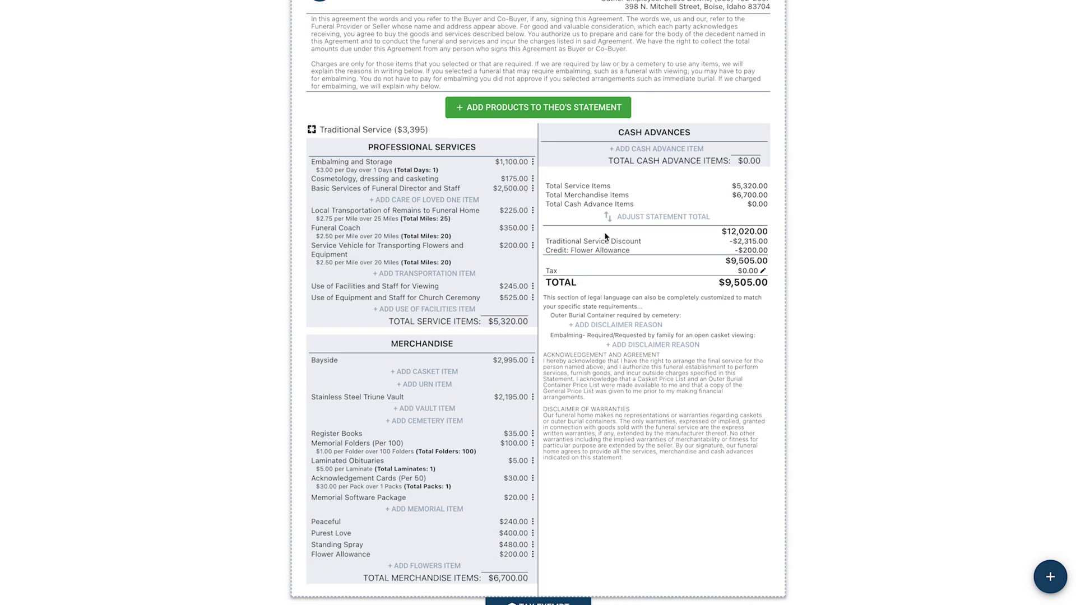
{"action": "scroll", "coordinate": [722, 279], "scroll_direction": "down", "scroll_amount": 3}
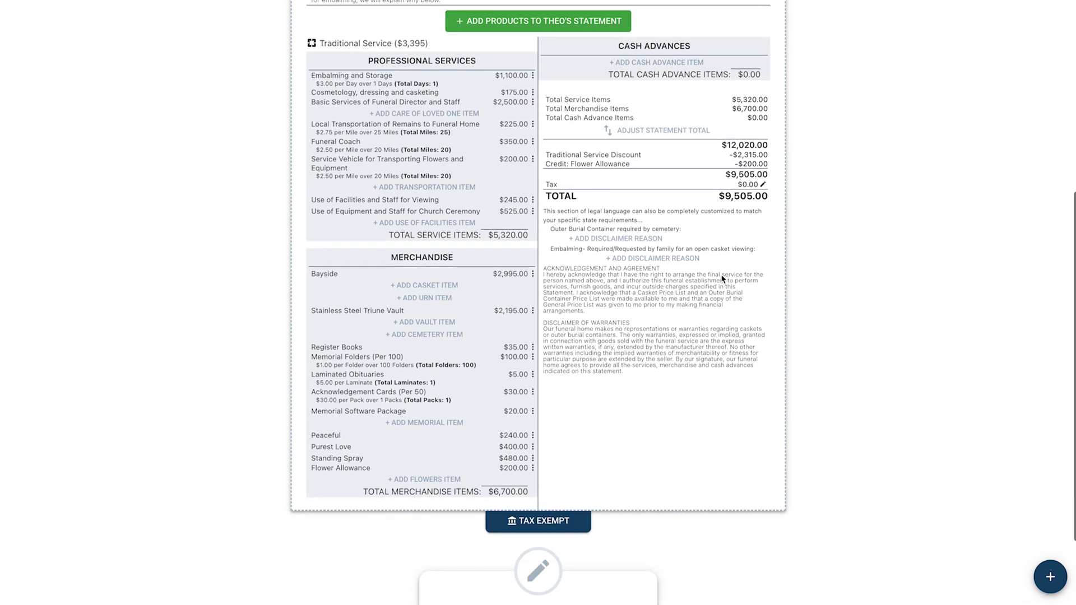
{"action": "scroll", "coordinate": [722, 274], "scroll_direction": "up", "scroll_amount": 7}
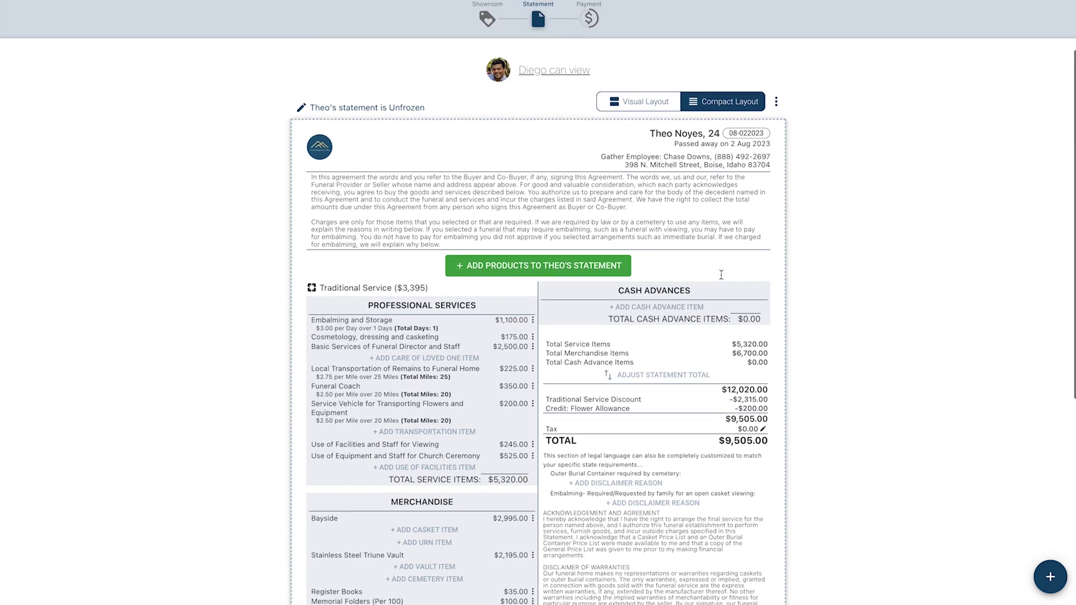
{"action": "left_click", "coordinate": [777, 186]}
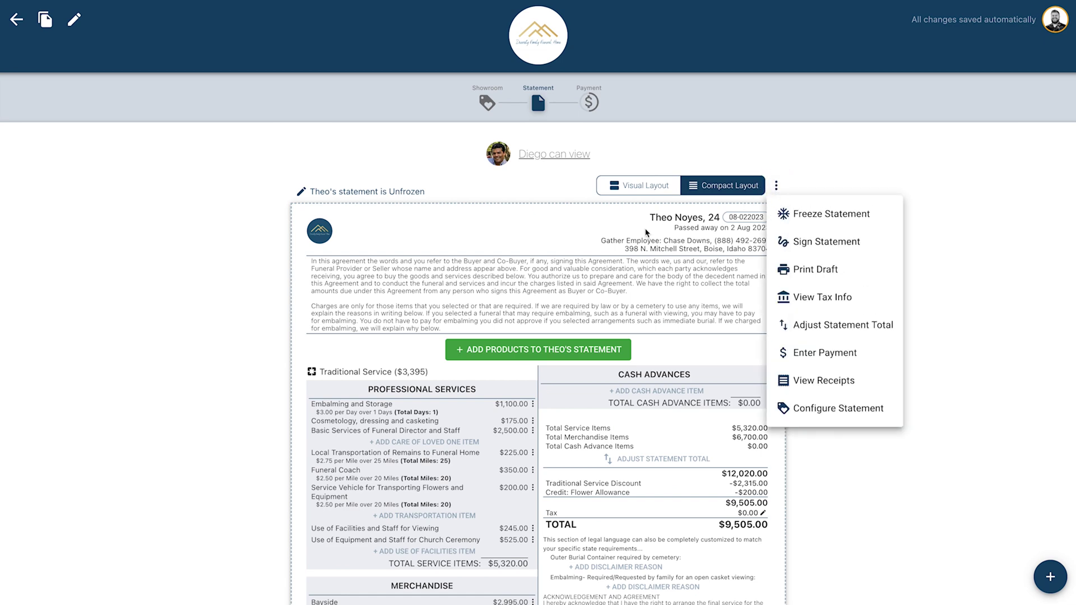
{"action": "left_click", "coordinate": [812, 326]}
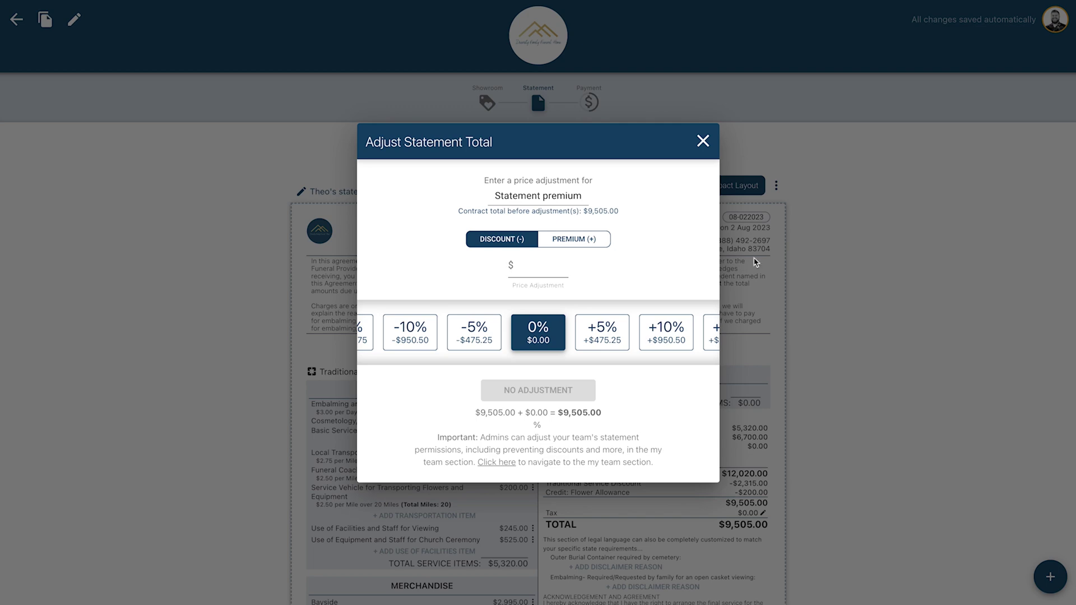
{"action": "left_click", "coordinate": [702, 145]}
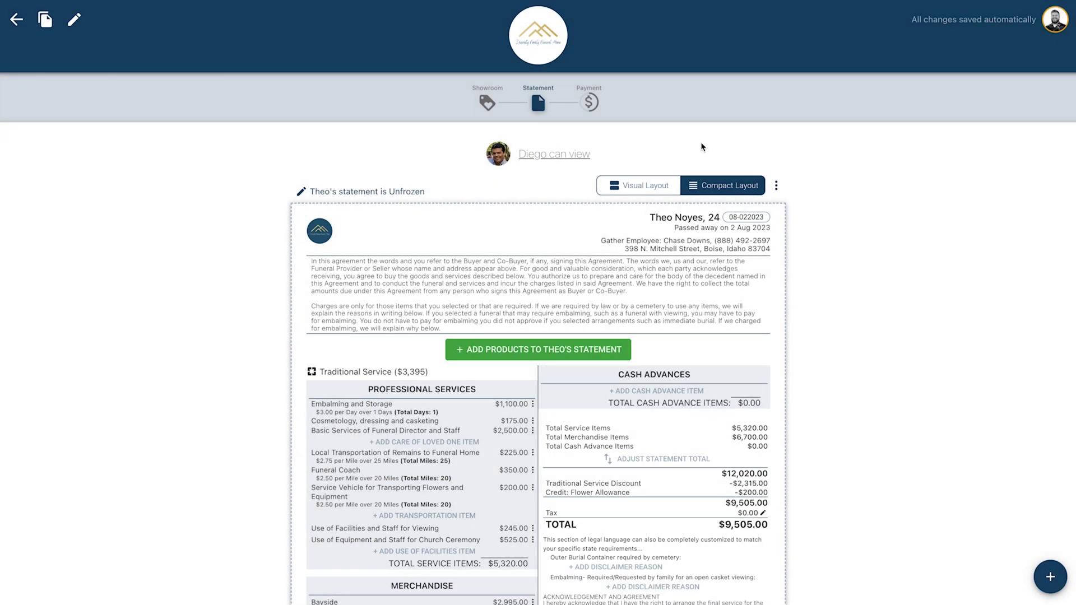
Examine the statement's legal language and the form for an embalming disclaimer reason, and close the form without saving
{"action": "scroll", "coordinate": [672, 241], "scroll_direction": "down", "scroll_amount": 1}
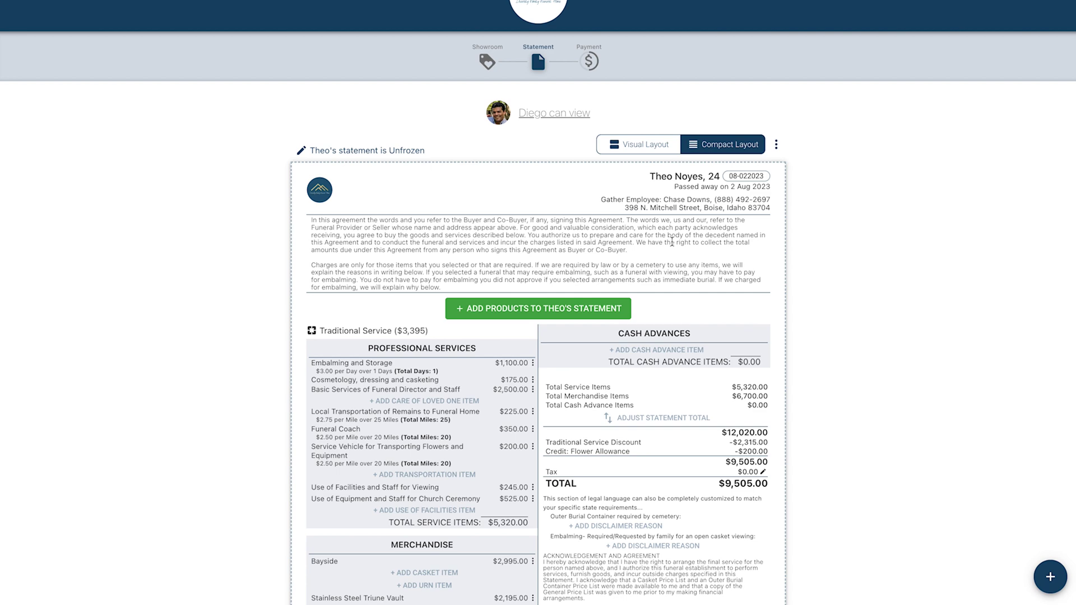
{"action": "scroll", "coordinate": [673, 241], "scroll_direction": "down", "scroll_amount": 7}
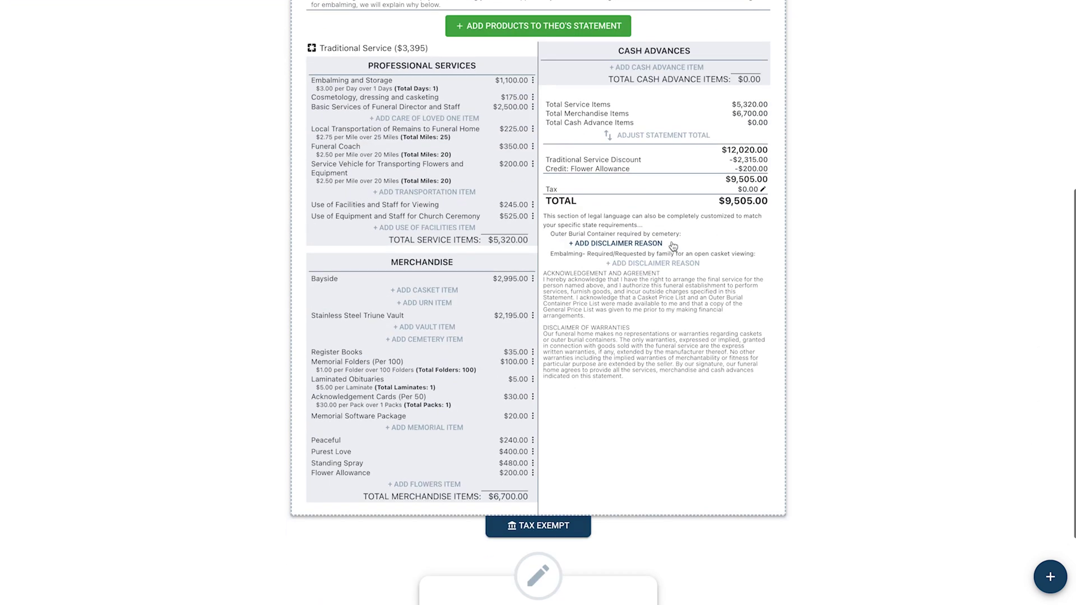
{"action": "left_click", "coordinate": [658, 262]}
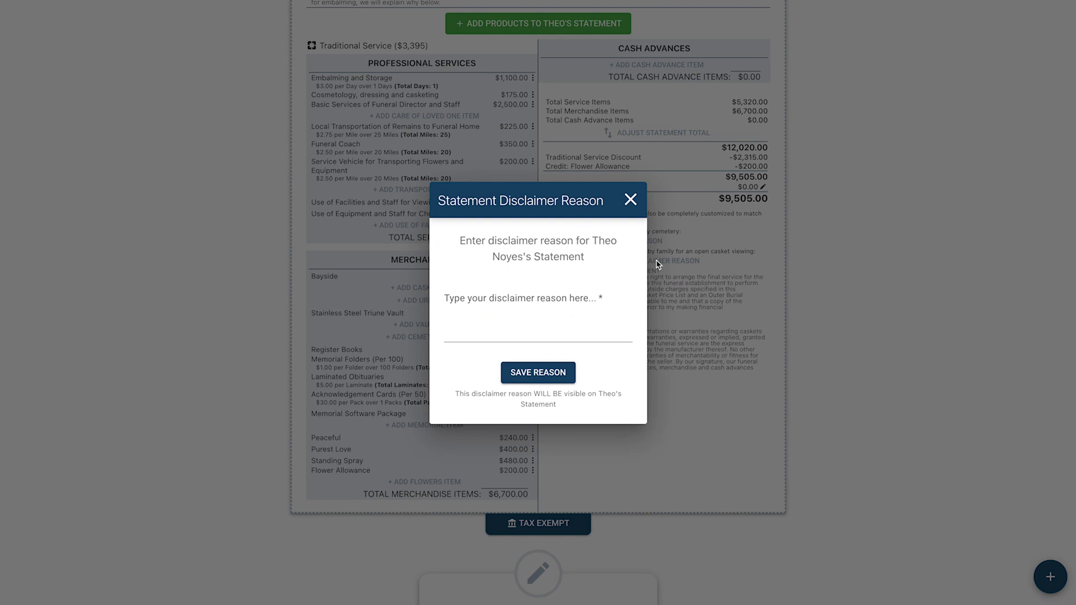
{"action": "left_click", "coordinate": [630, 199]}
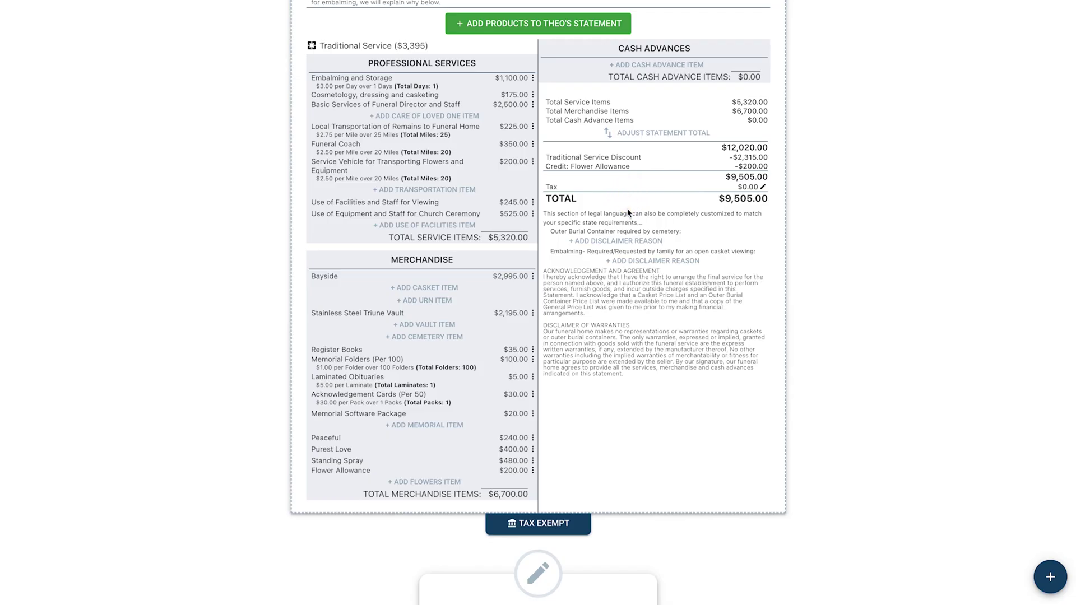
Review the tax exempt, freeze, print draft and sign options below the statement, and return to its beginning
{"action": "scroll", "coordinate": [628, 215], "scroll_direction": "down", "scroll_amount": 2}
{"action": "scroll", "coordinate": [609, 255], "scroll_direction": "down", "scroll_amount": 1}
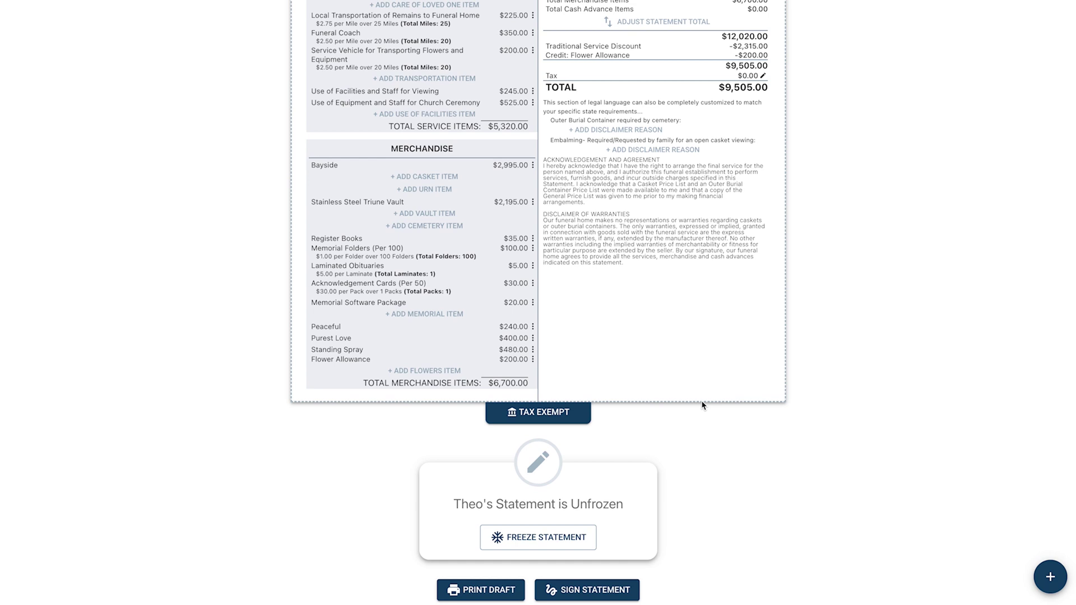
{"action": "scroll", "coordinate": [704, 405], "scroll_direction": "up", "scroll_amount": 1}
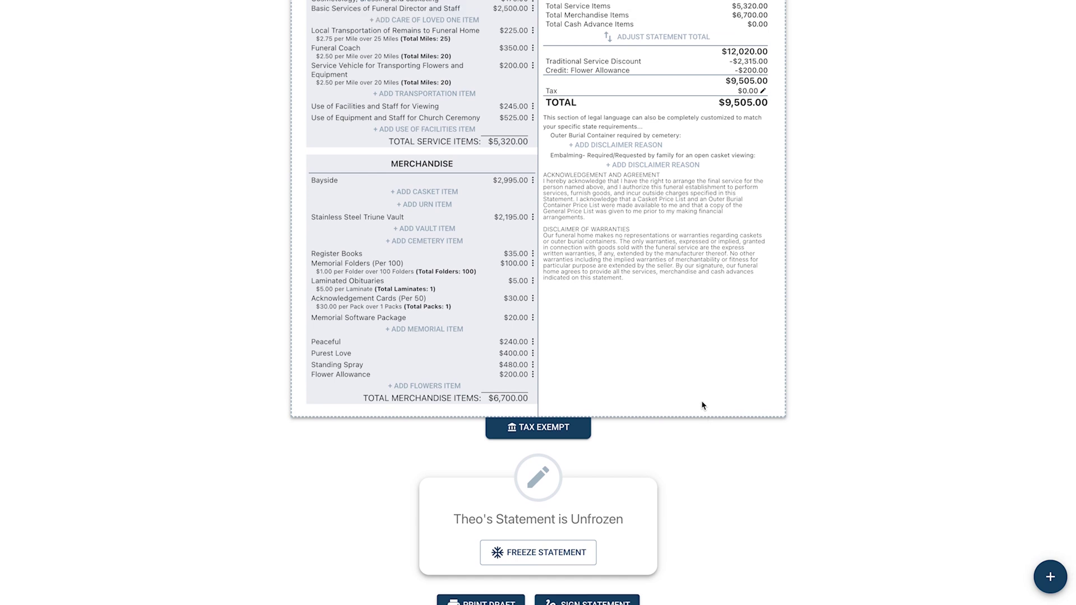
{"action": "scroll", "coordinate": [703, 406], "scroll_direction": "up", "scroll_amount": 1}
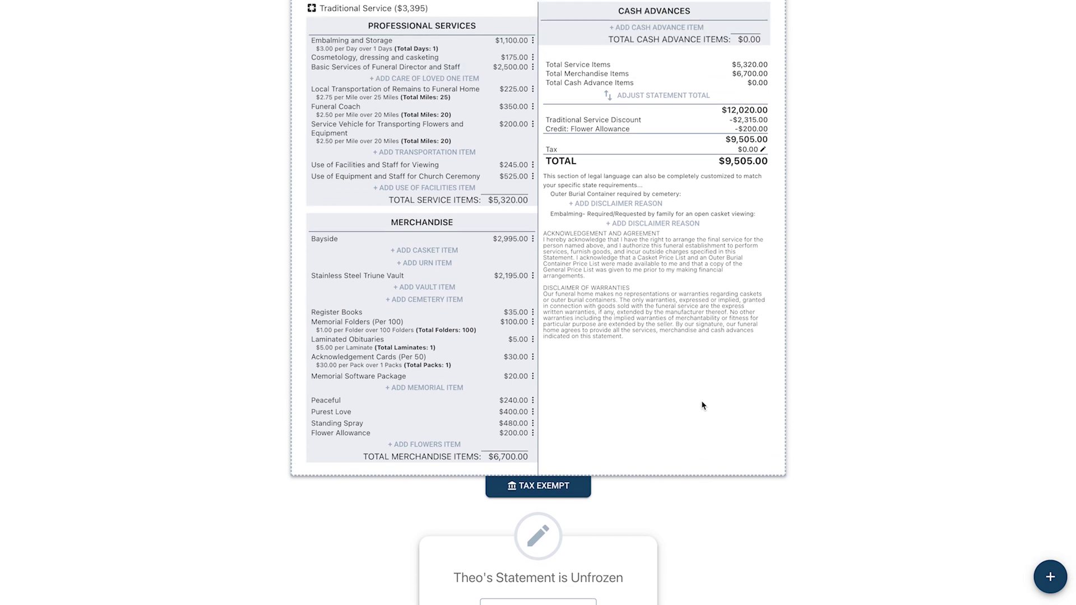
{"action": "scroll", "coordinate": [704, 405], "scroll_direction": "up", "scroll_amount": 2}
{"action": "scroll", "coordinate": [703, 405], "scroll_direction": "up", "scroll_amount": 4}
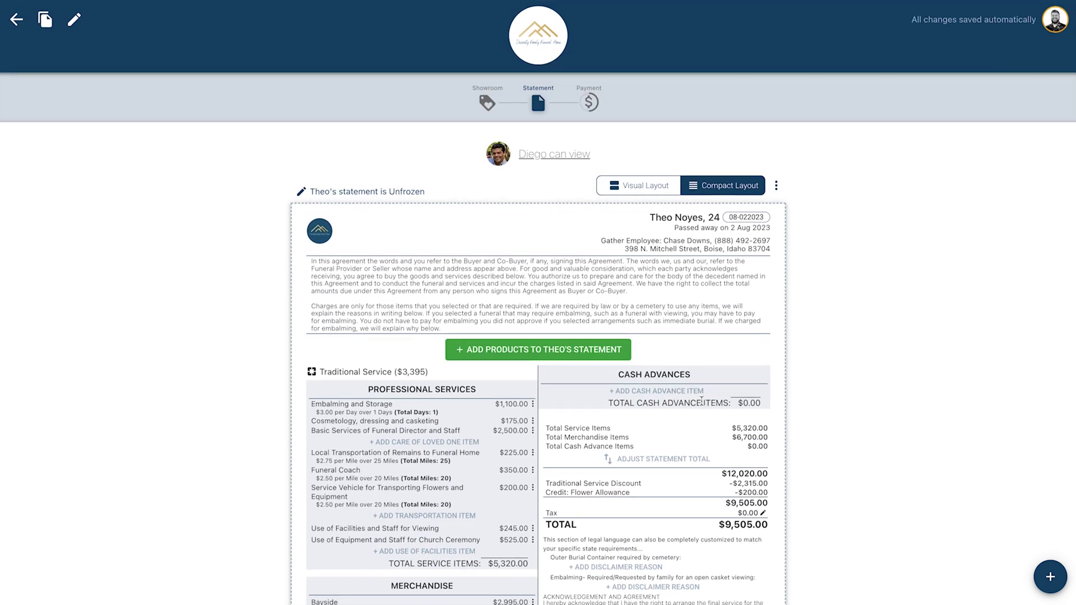